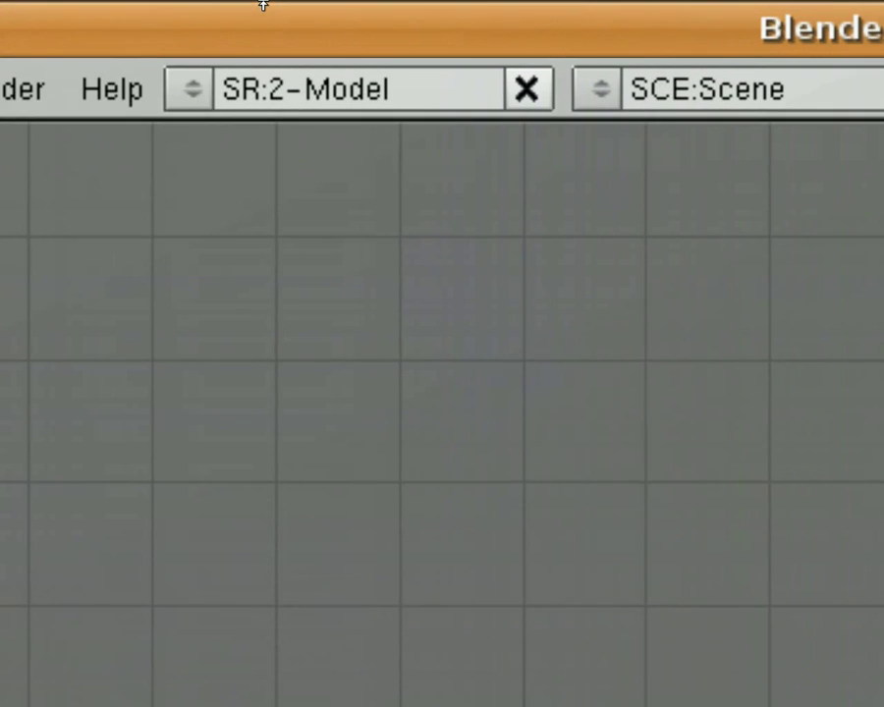
- Switch to the 3-Material layout and place the 3D cursor just beside the cube
click(192, 89)
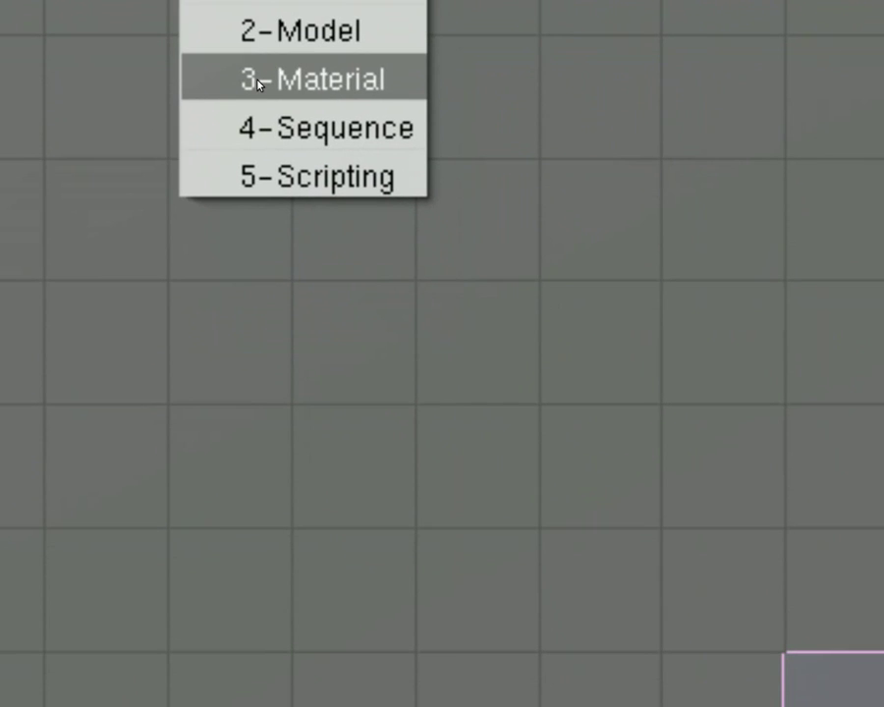
click(257, 85)
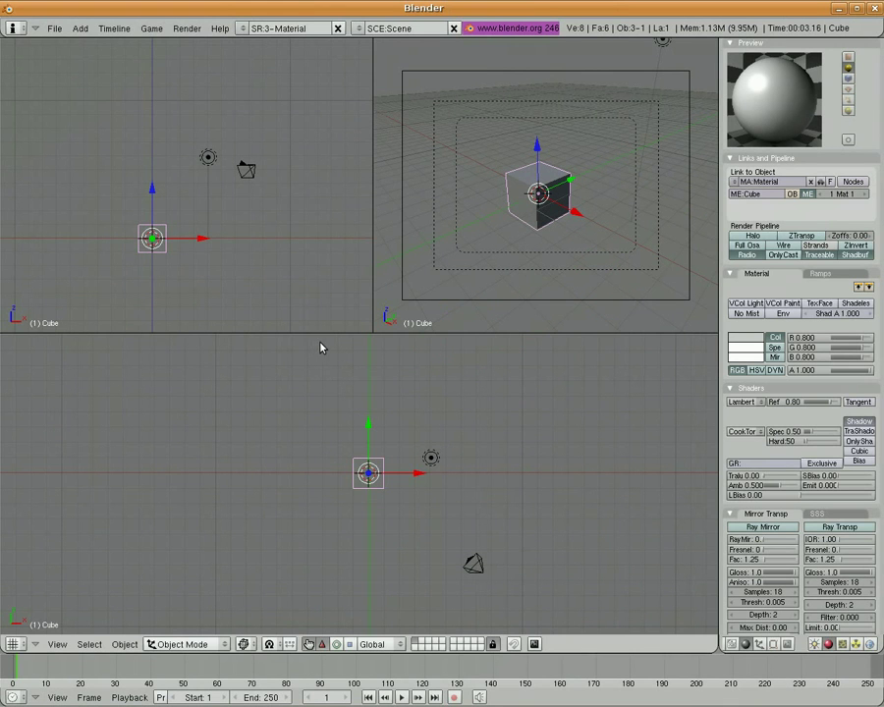
click(202, 211)
middle_drag(207, 218, 328, 191)
click(244, 187)
click(171, 193)
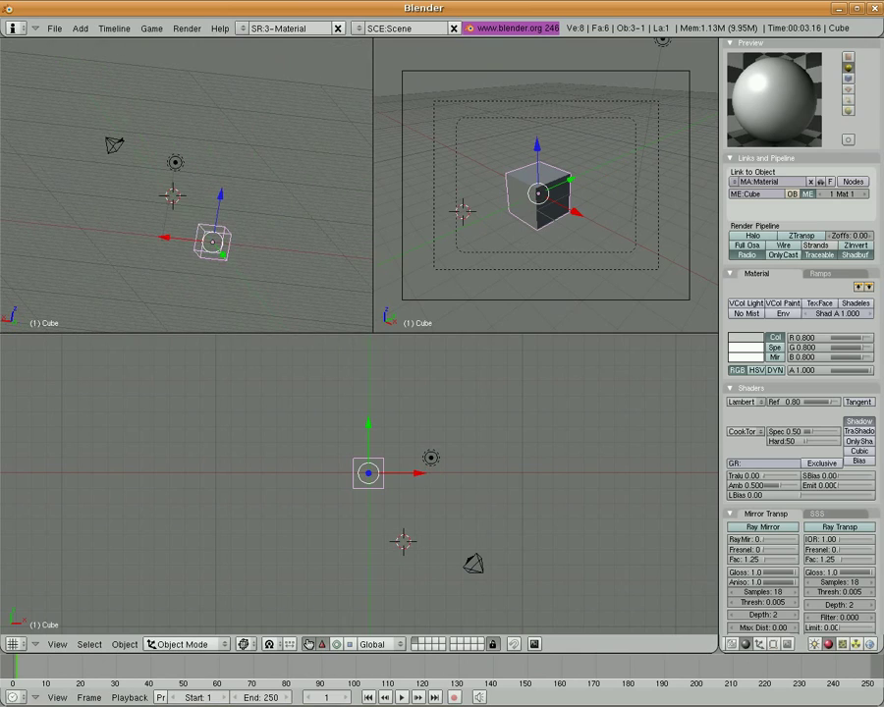
middle_drag(171, 193, 113, 209)
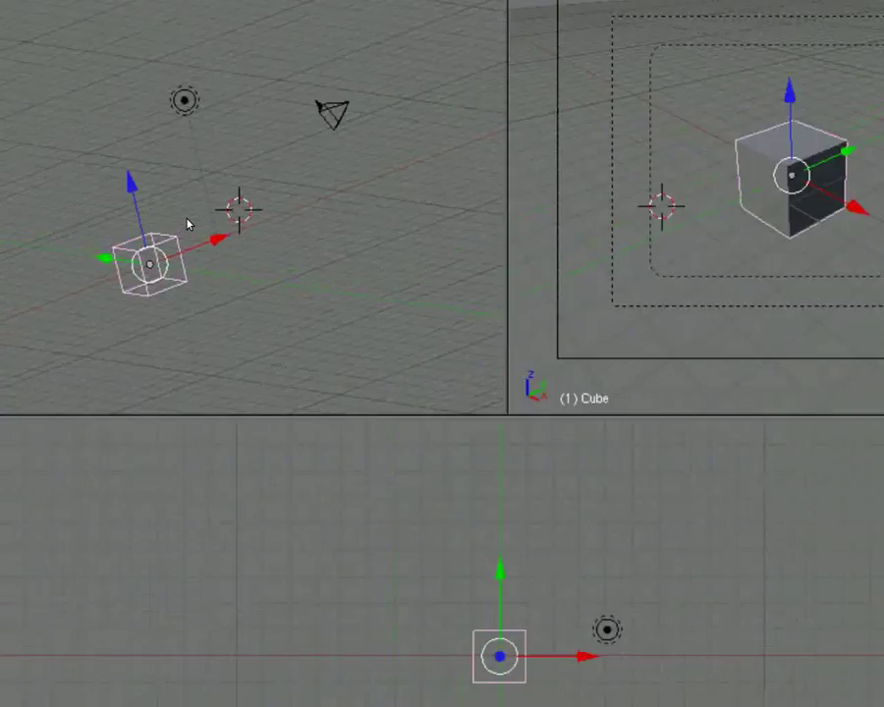
middle_drag(224, 214, 218, 212)
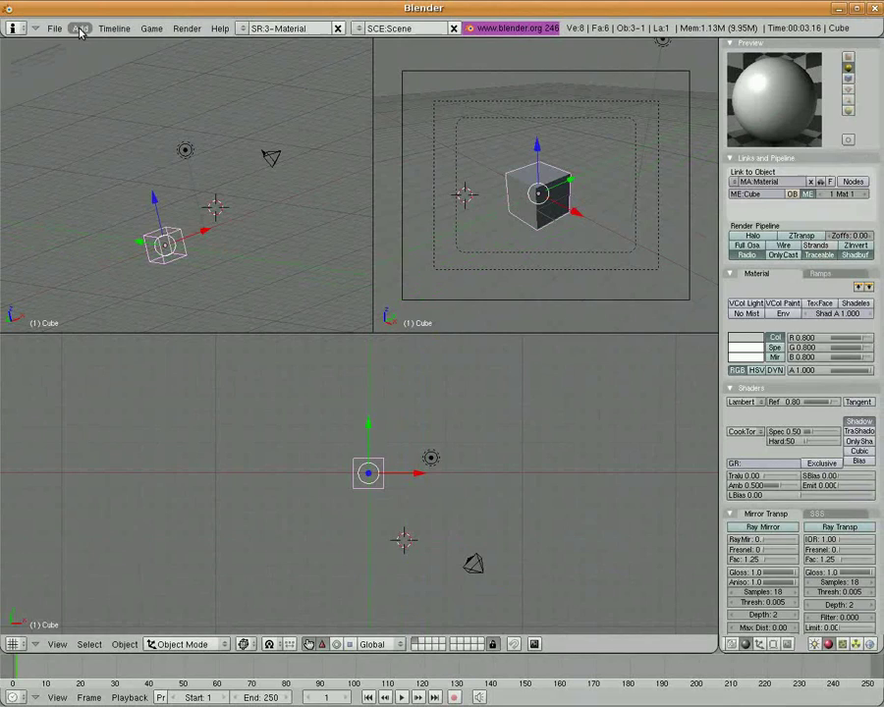
- Add a point lamp, Lamp.001, beside the cube
click(80, 29)
mouse_move(97, 162)
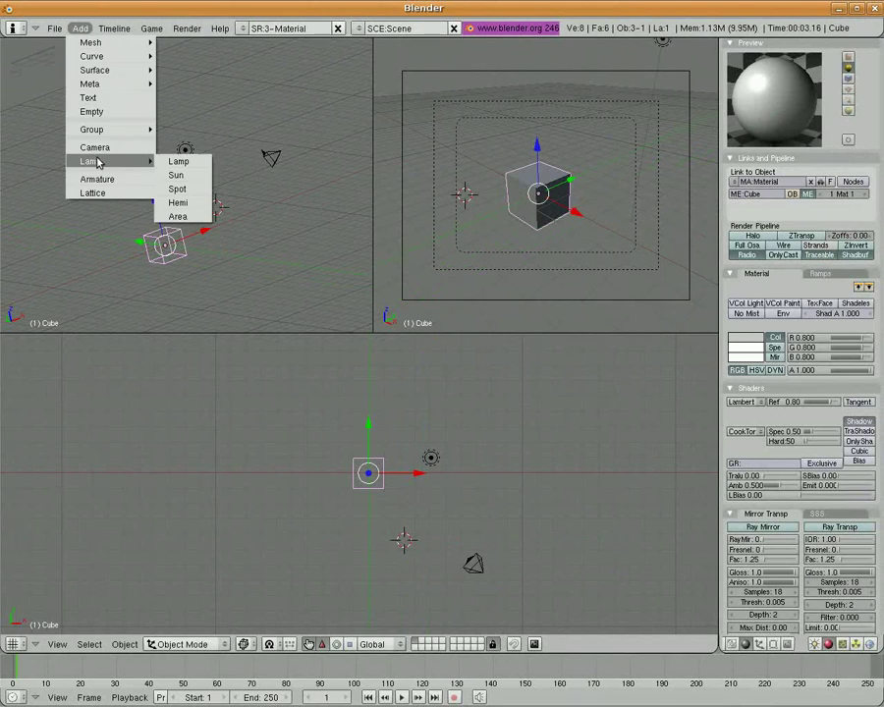
click(178, 161)
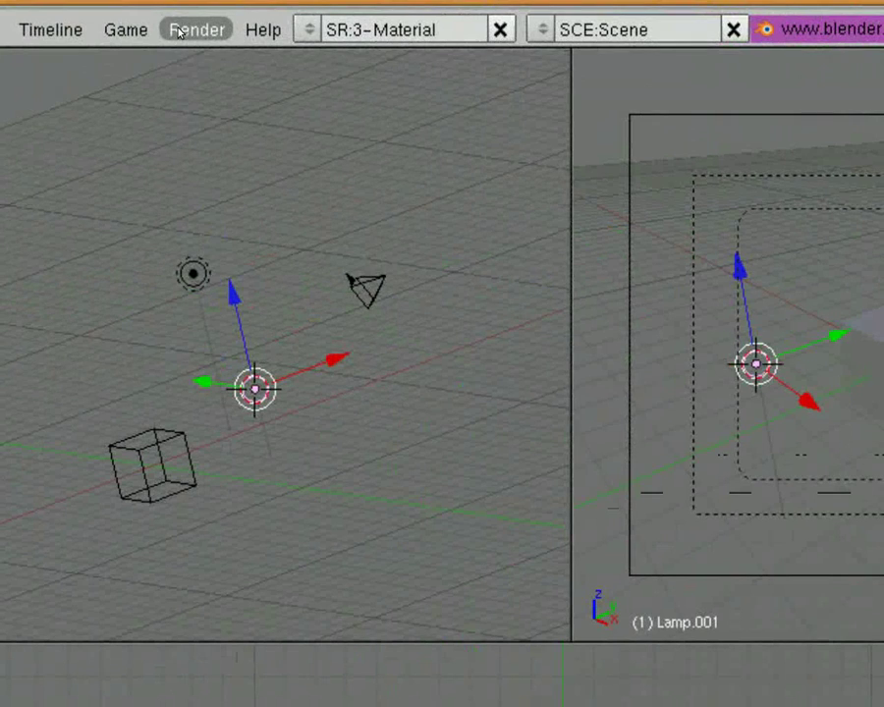
- Render a test frame of the plain grey cube, then close the render window
click(180, 30)
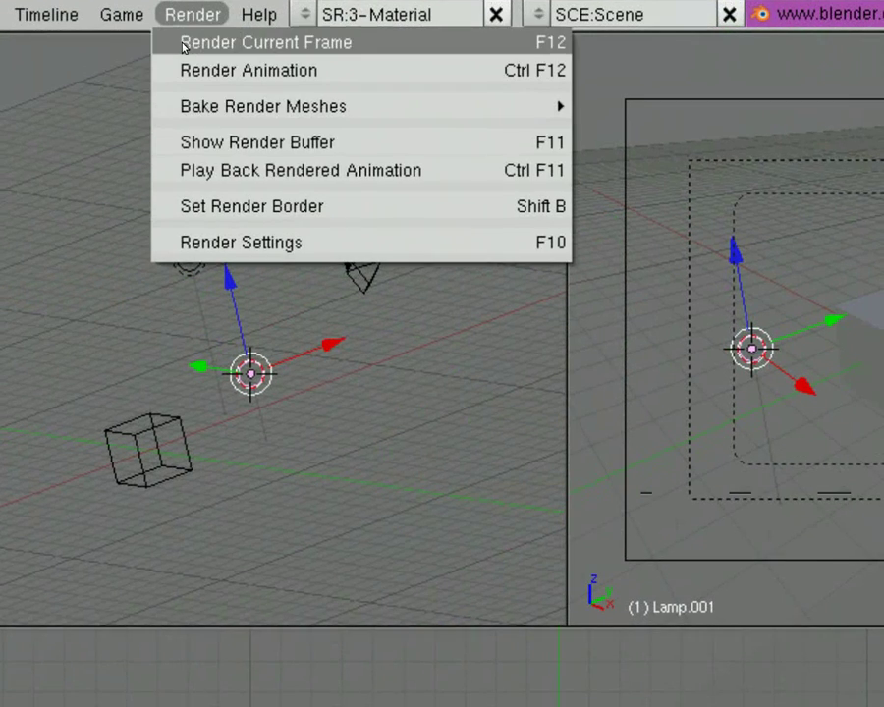
click(187, 54)
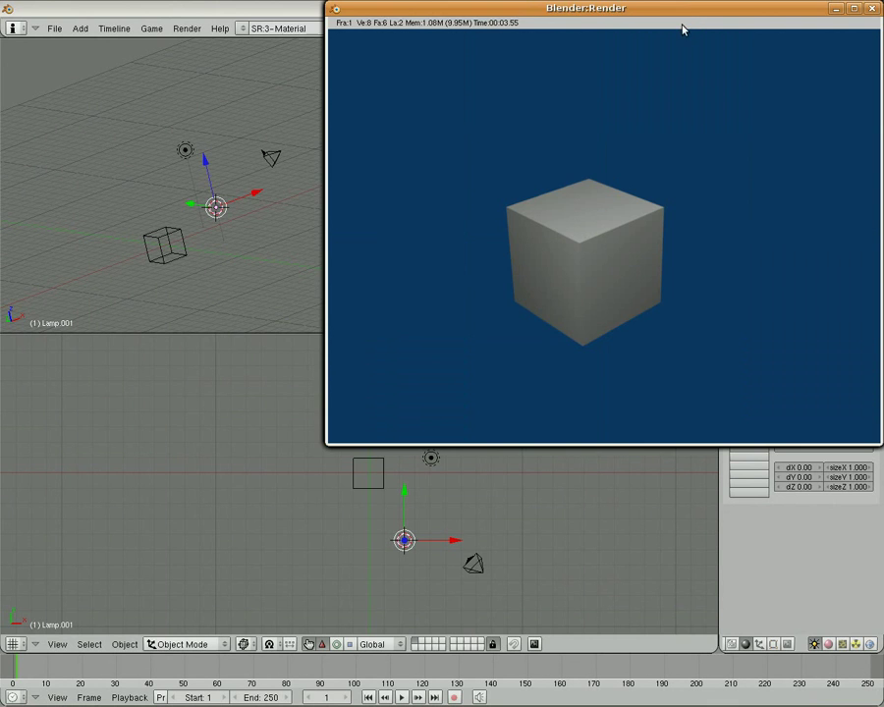
drag(685, 12, 499, 10)
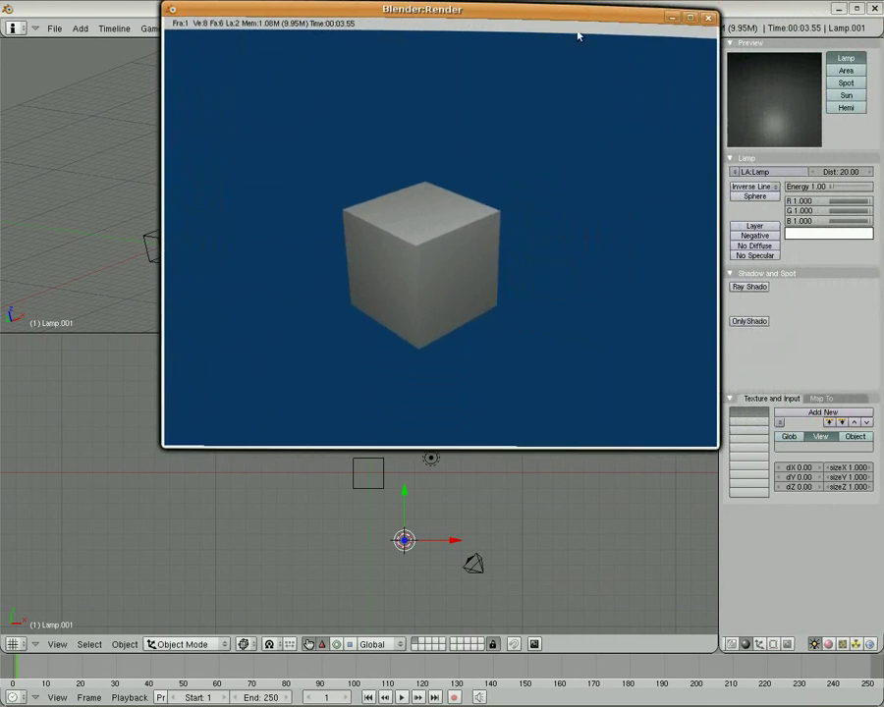
click(708, 10)
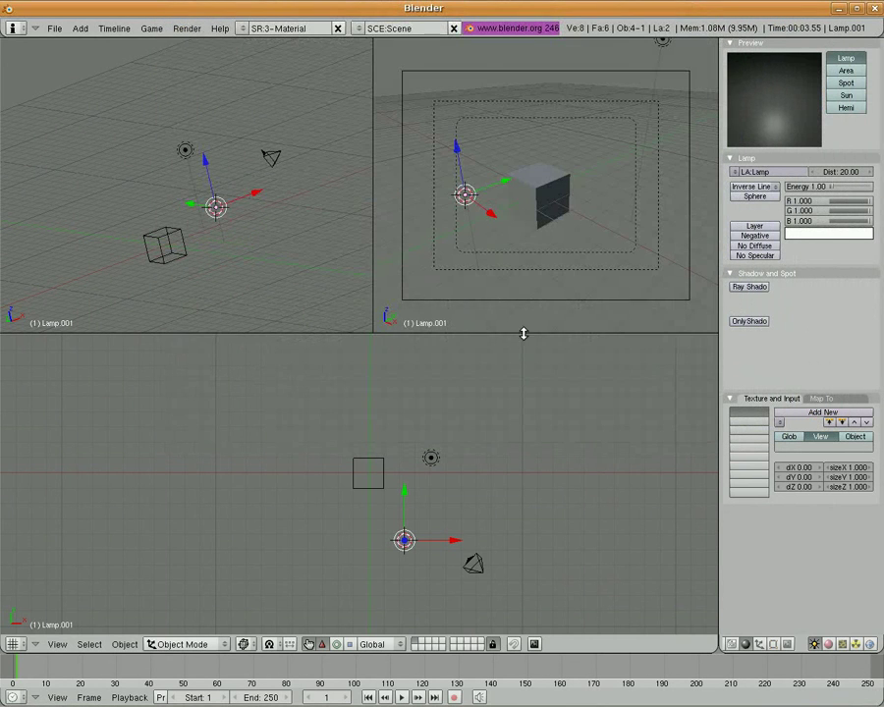
- Select the cube to show its default grey Lambert material (RGB 0.800)
right_click(516, 221)
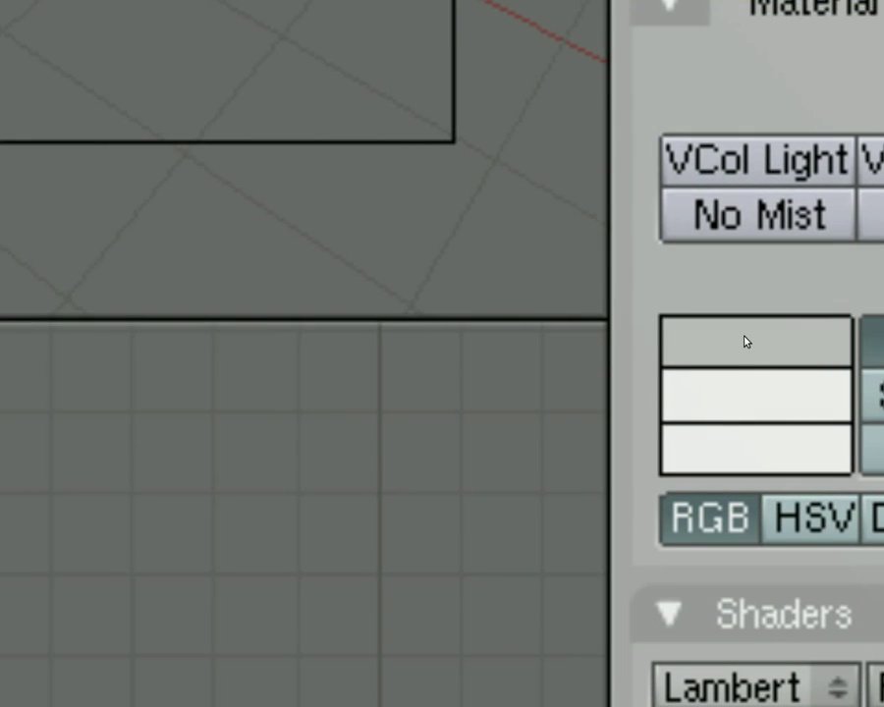
- Set the cube's material colour to dark purple (R 0.254, G 0.024, B 0.404)
click(605, 340)
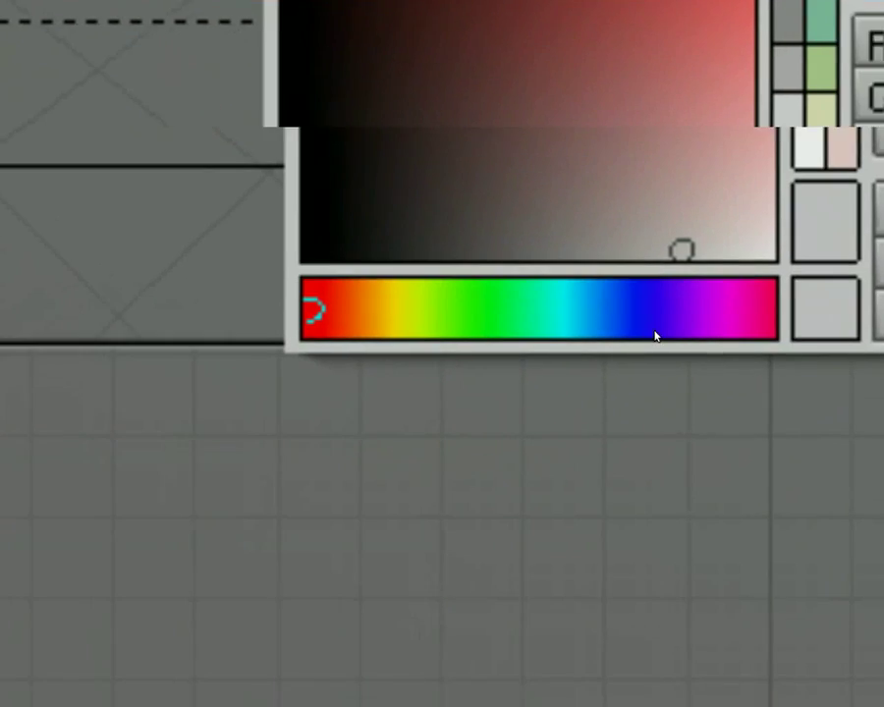
click(736, 437)
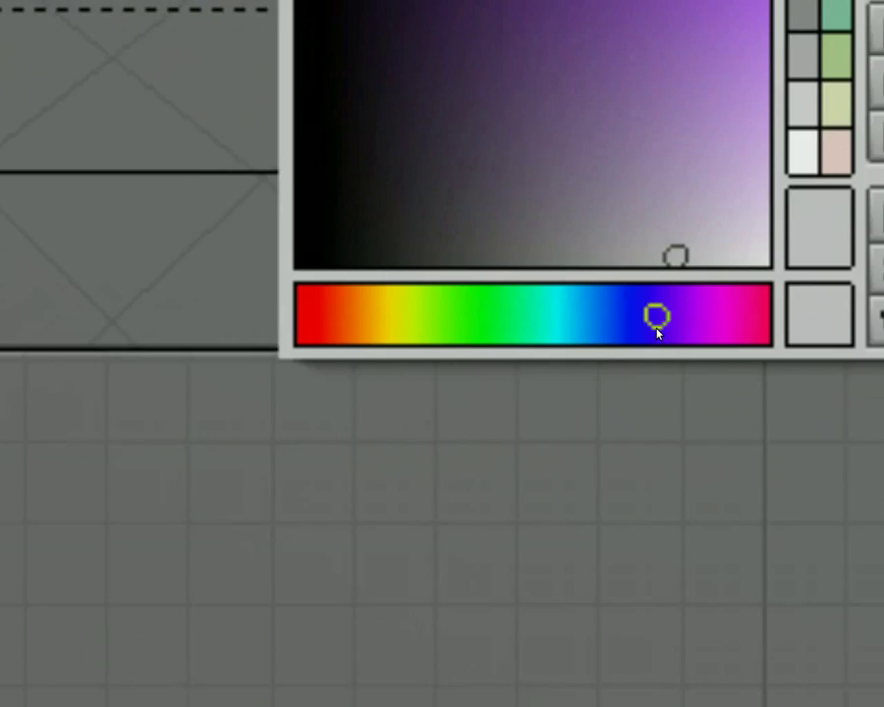
click(625, 239)
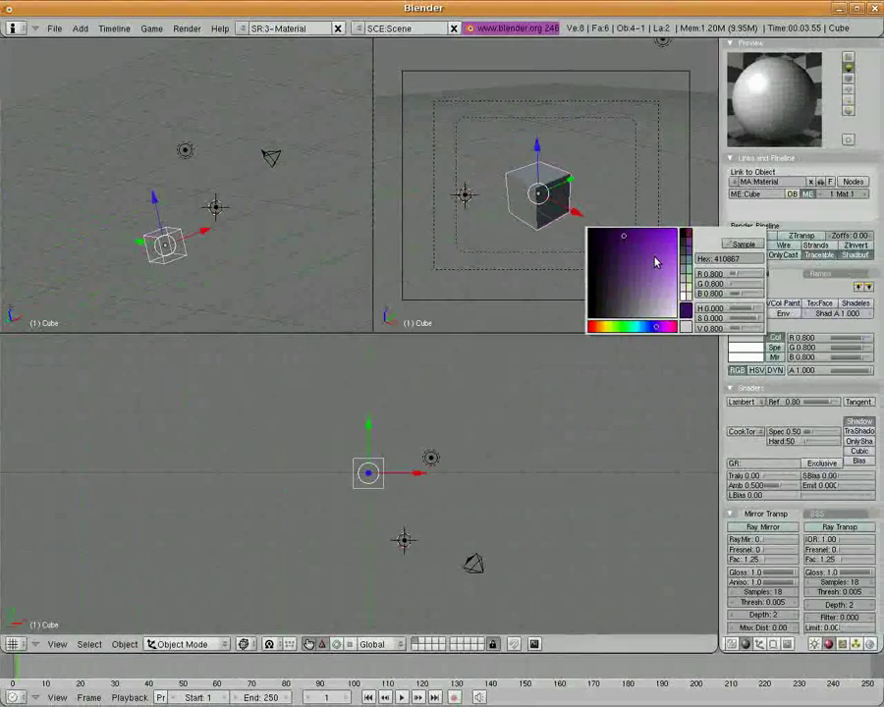
click(625, 237)
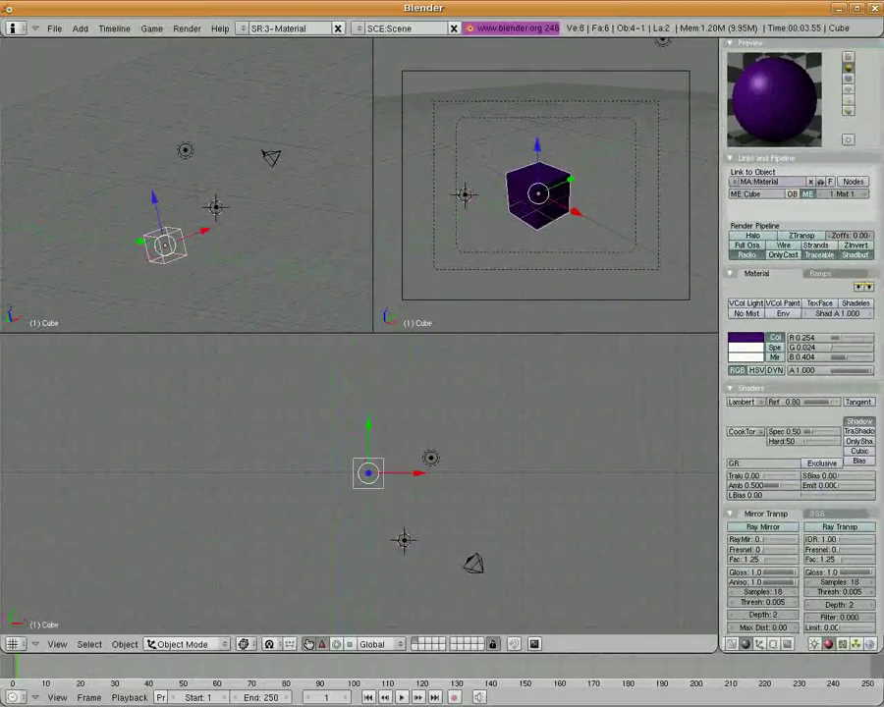
- Render a test frame to check the purple cube, then close it
click(186, 27)
click(202, 41)
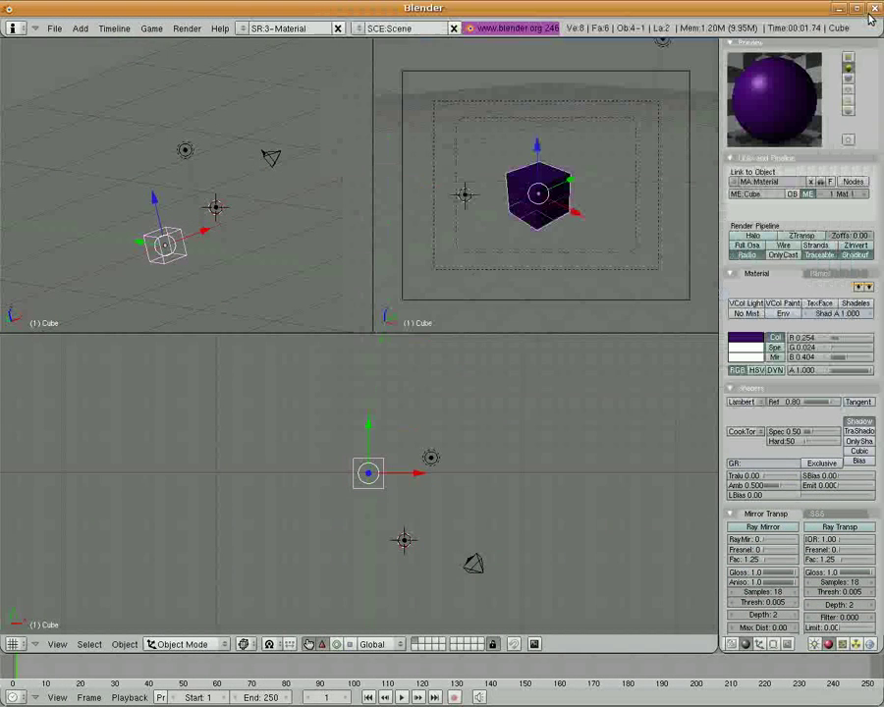
key(Escape)
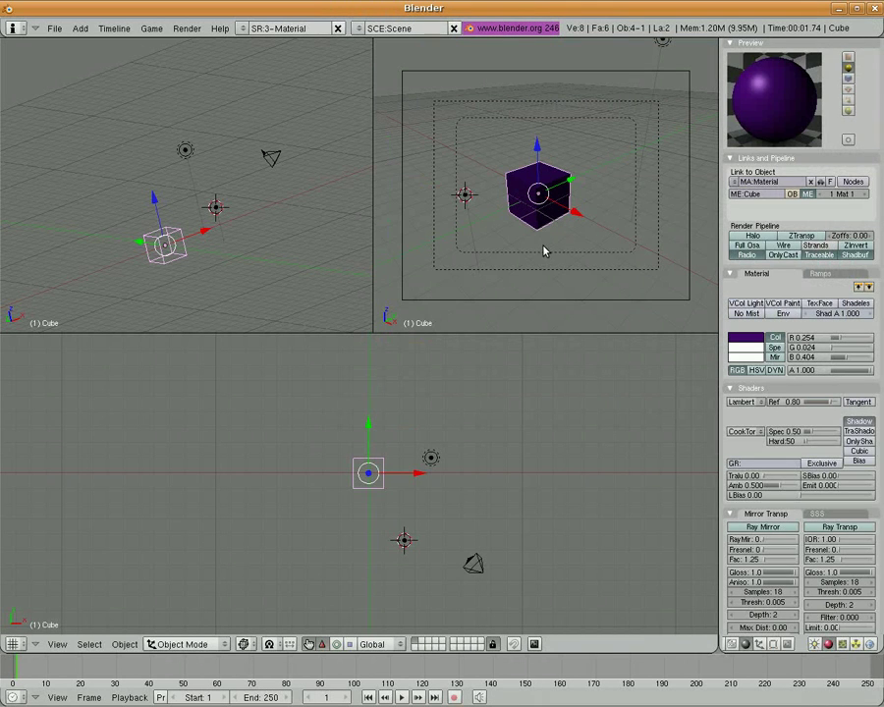
key(F6)
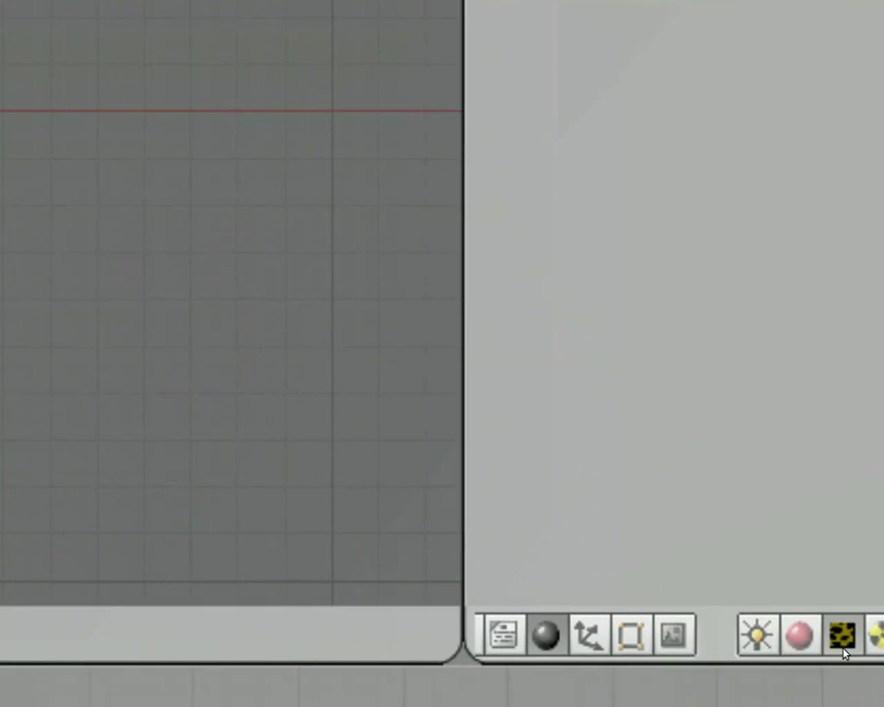
- Add a new Clouds texture in the cube material's first texture channel
click(843, 647)
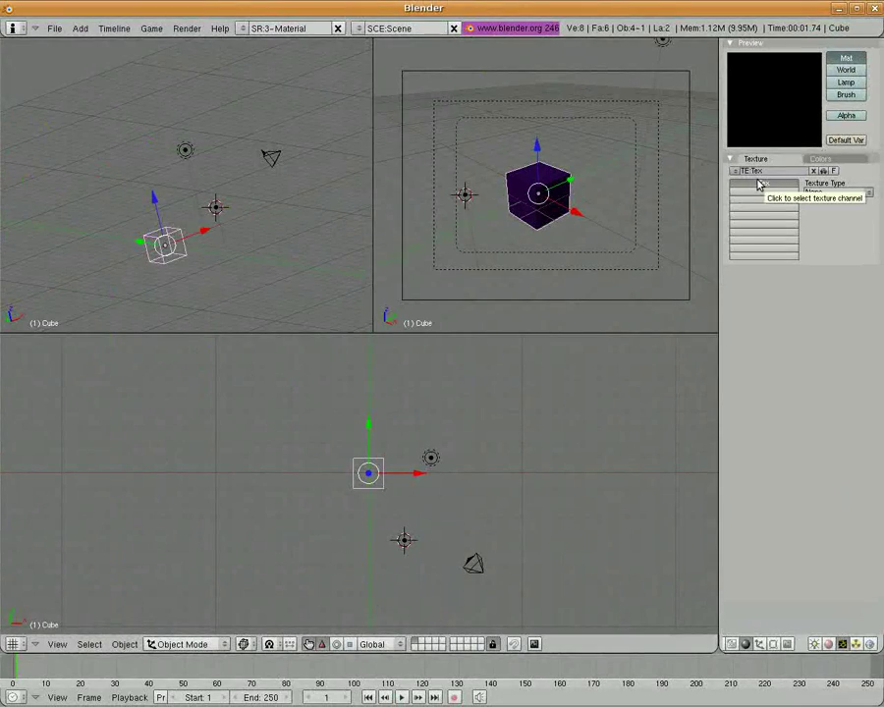
click(761, 184)
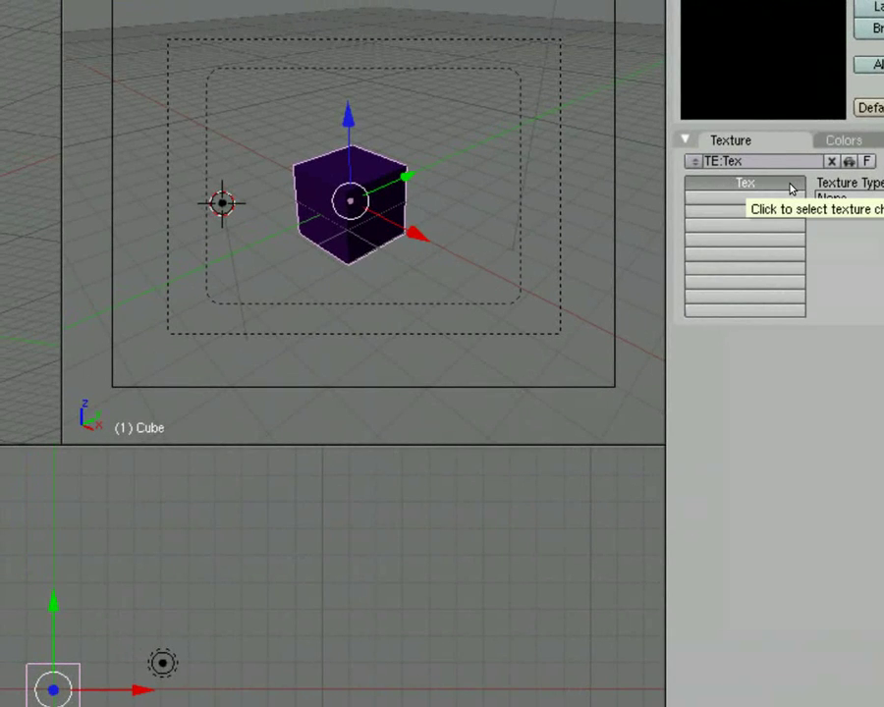
click(856, 199)
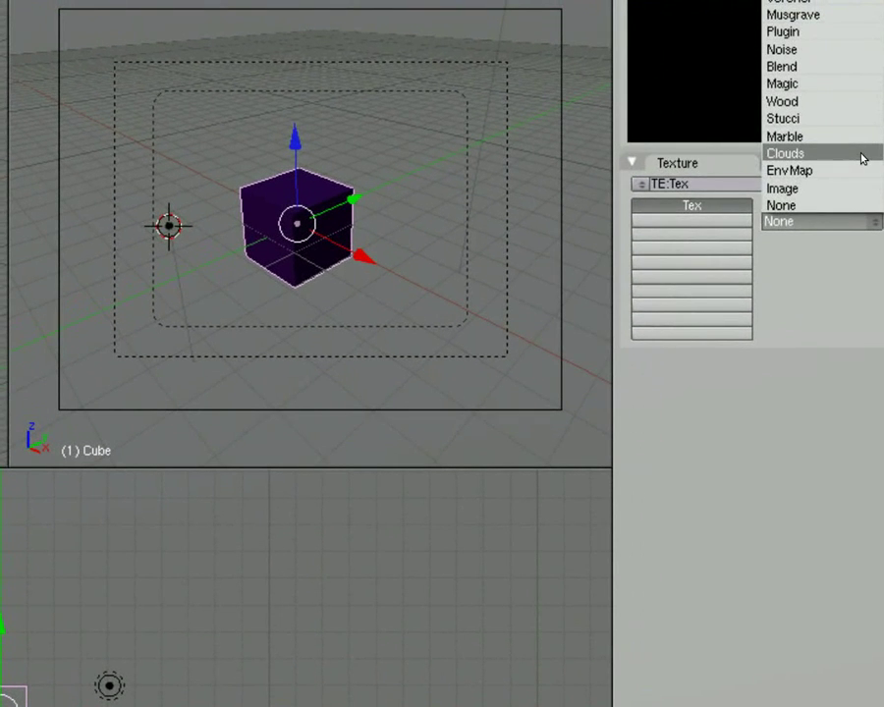
click(861, 155)
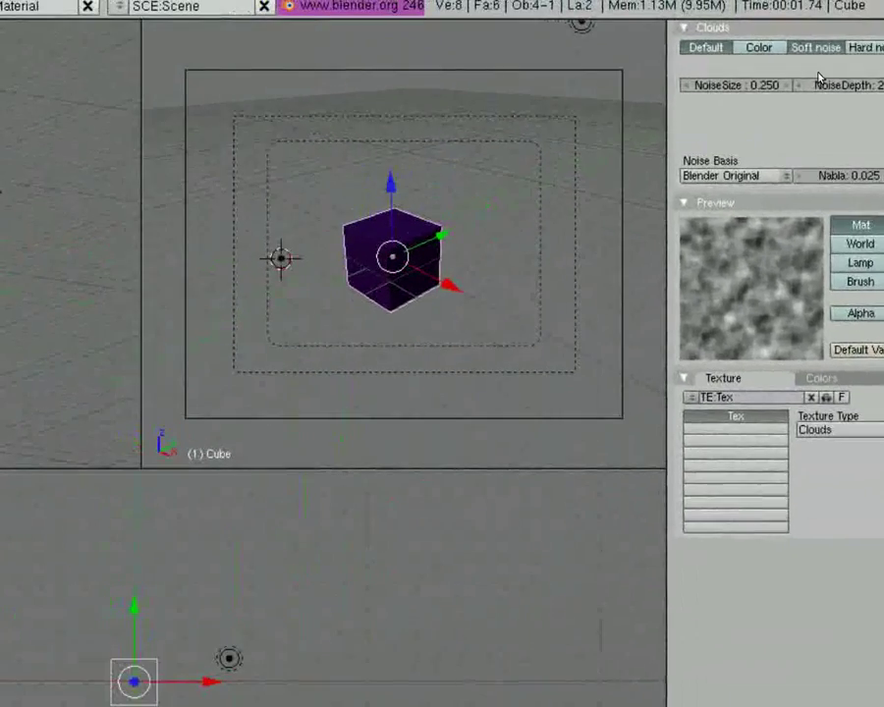
- Keep the cloud NoiseSize at 0.250 and render a test frame
click(799, 81)
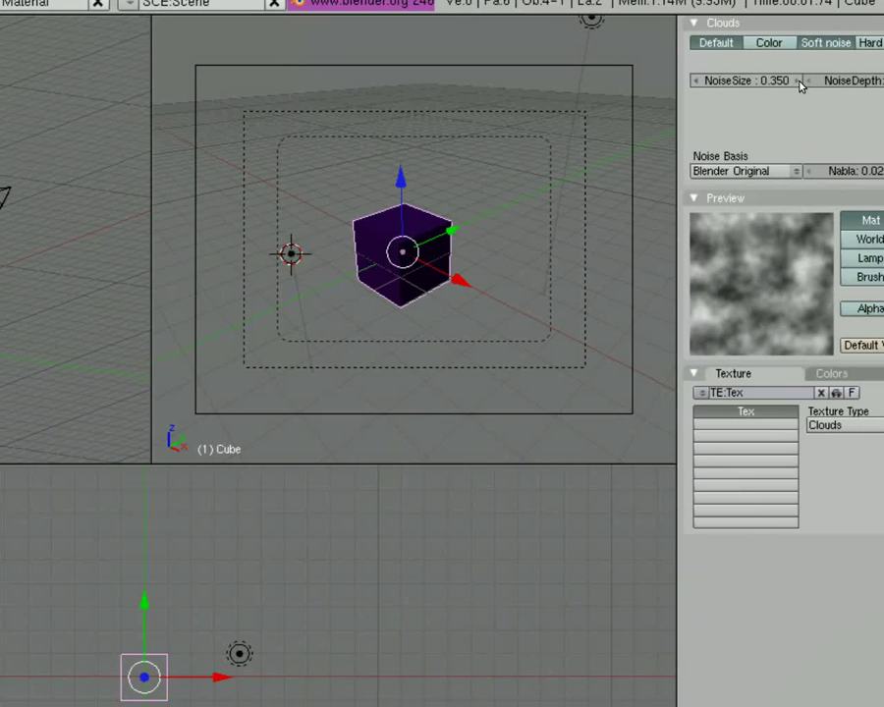
click(738, 85)
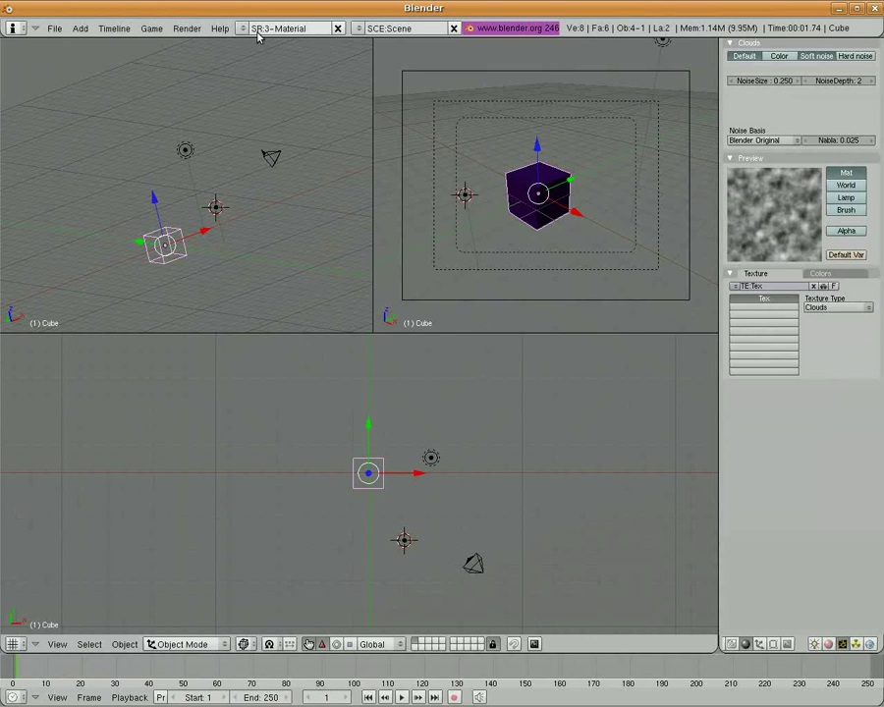
key(F12)
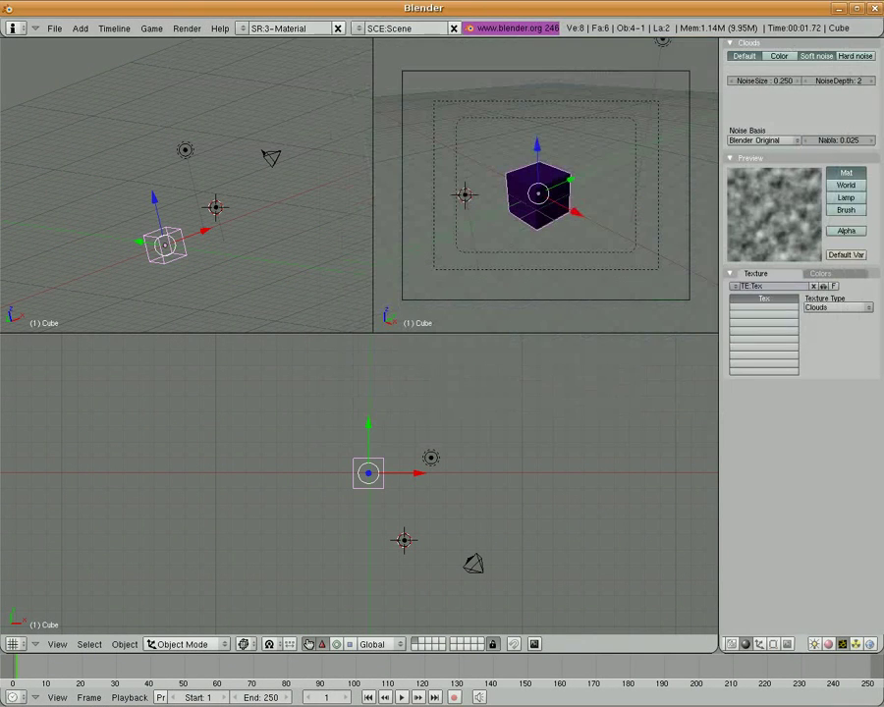
- In the Map To panel, change the cloud texture colour from magenta to near-white
click(828, 644)
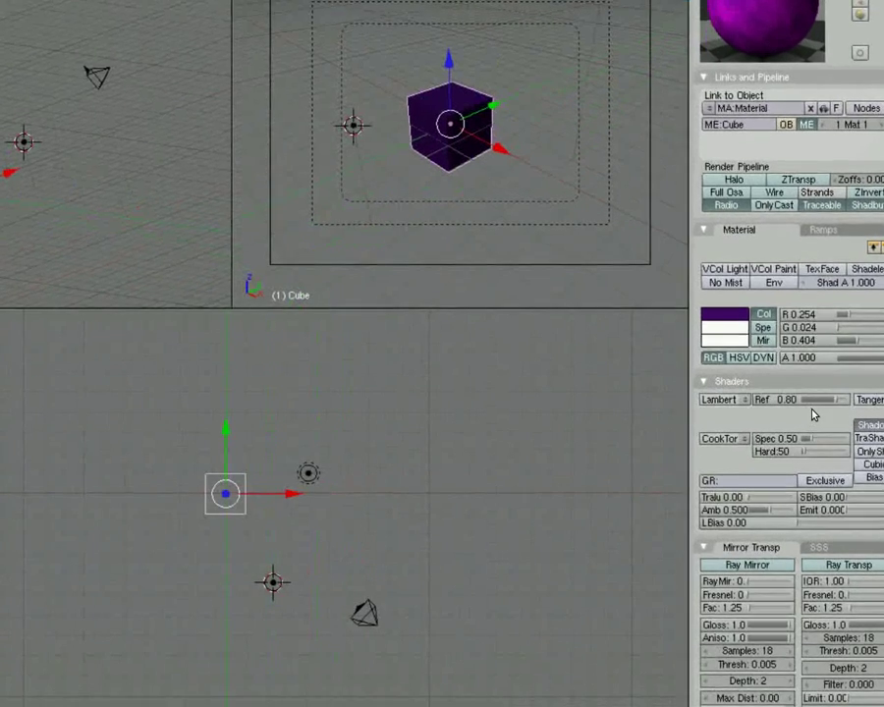
scroll(812, 418, down, 2)
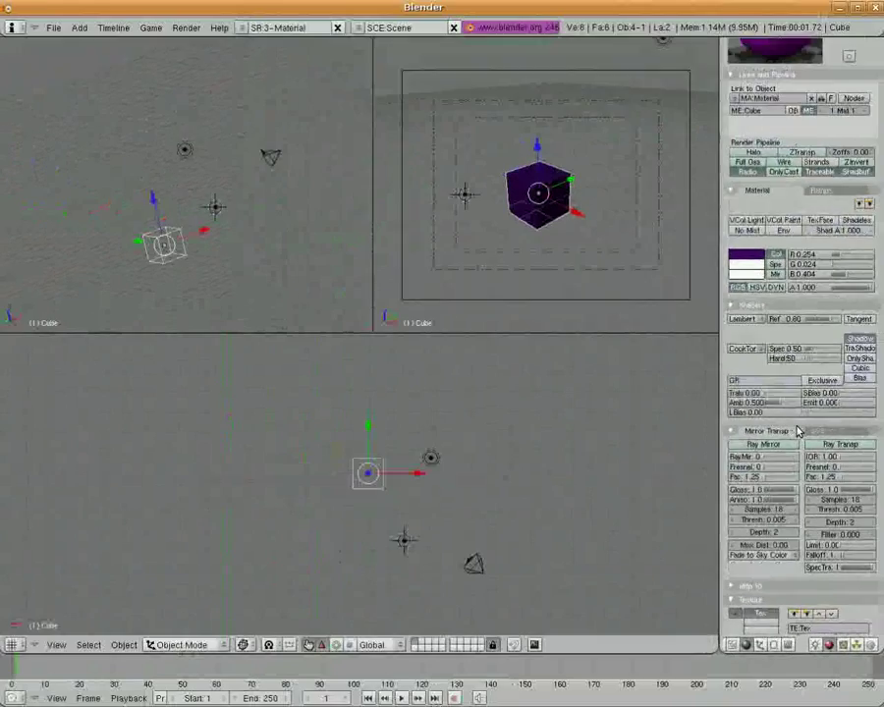
scroll(797, 433, up, 3)
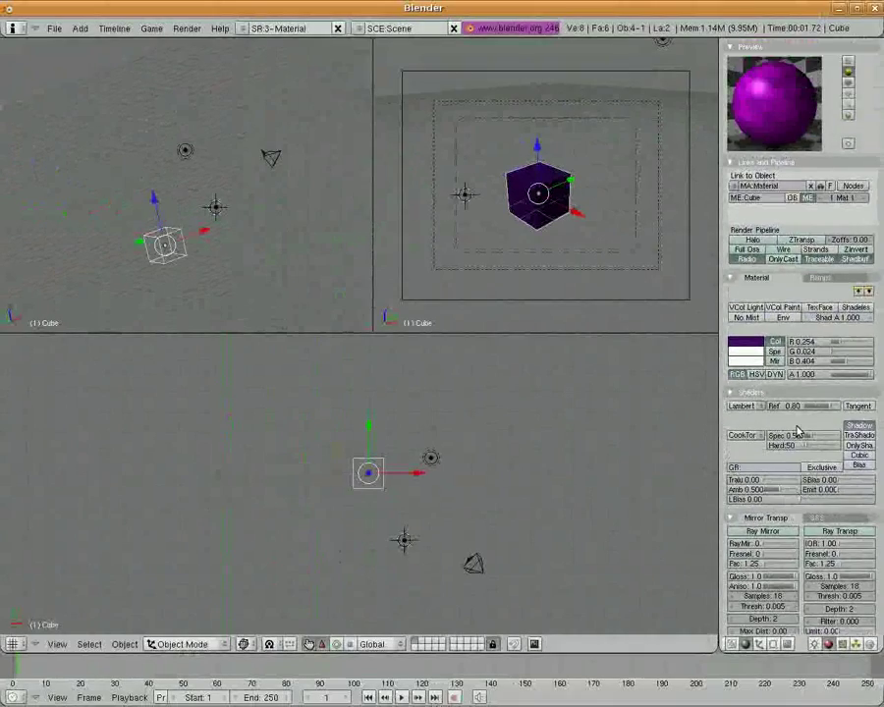
scroll(798, 430, down, 5)
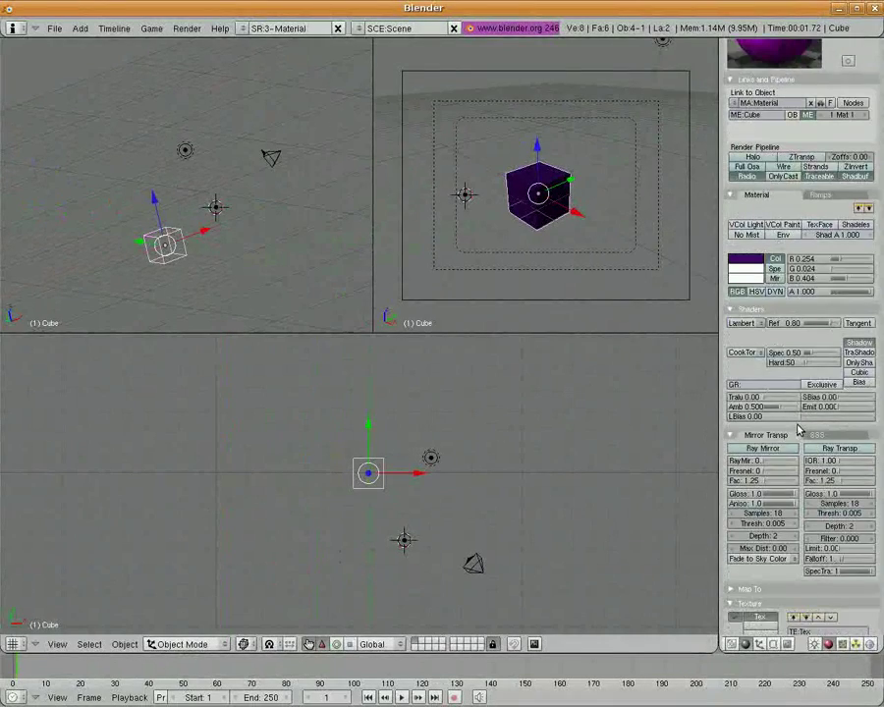
scroll(797, 431, down, 1)
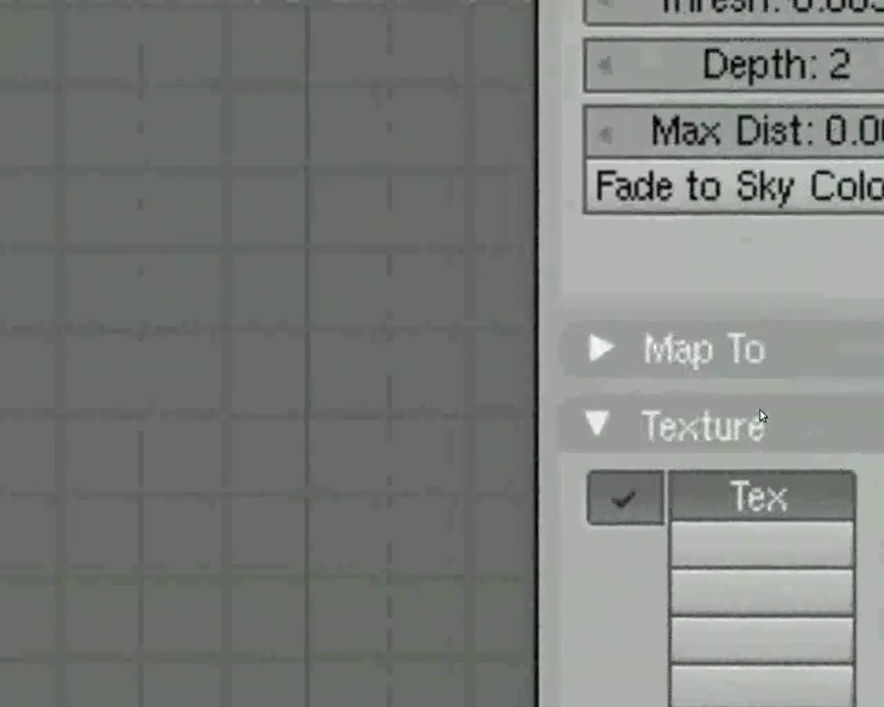
click(732, 375)
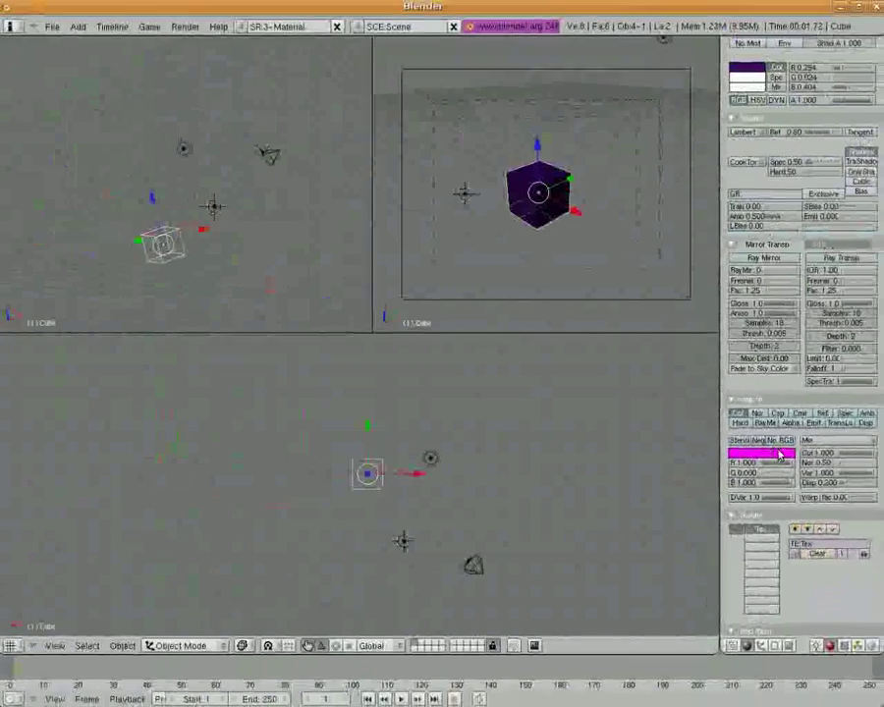
click(781, 457)
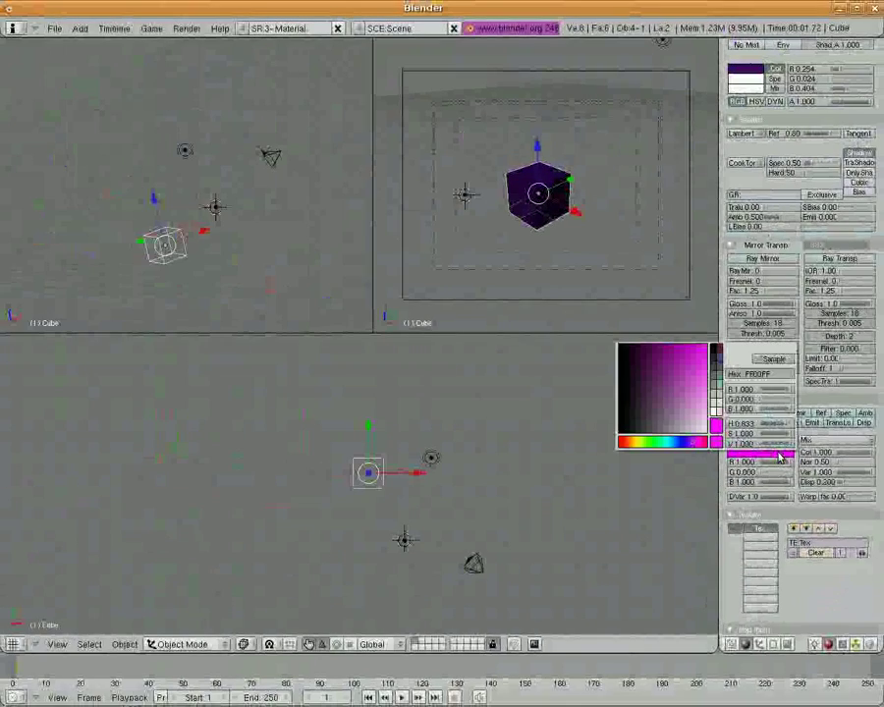
click(707, 434)
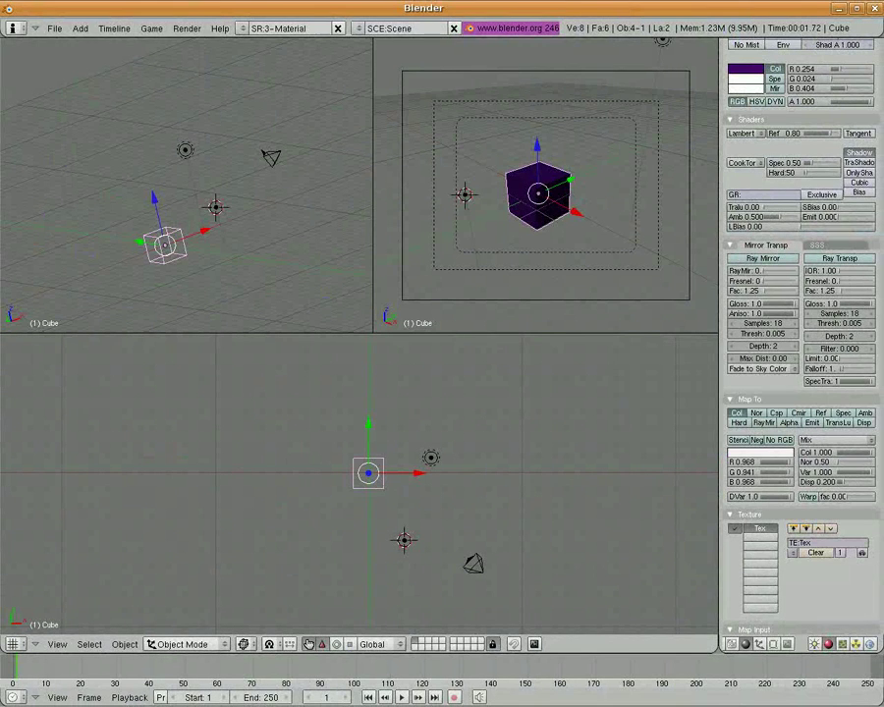
- Render a test frame of the mottled purple cube and close the result
click(189, 31)
click(206, 43)
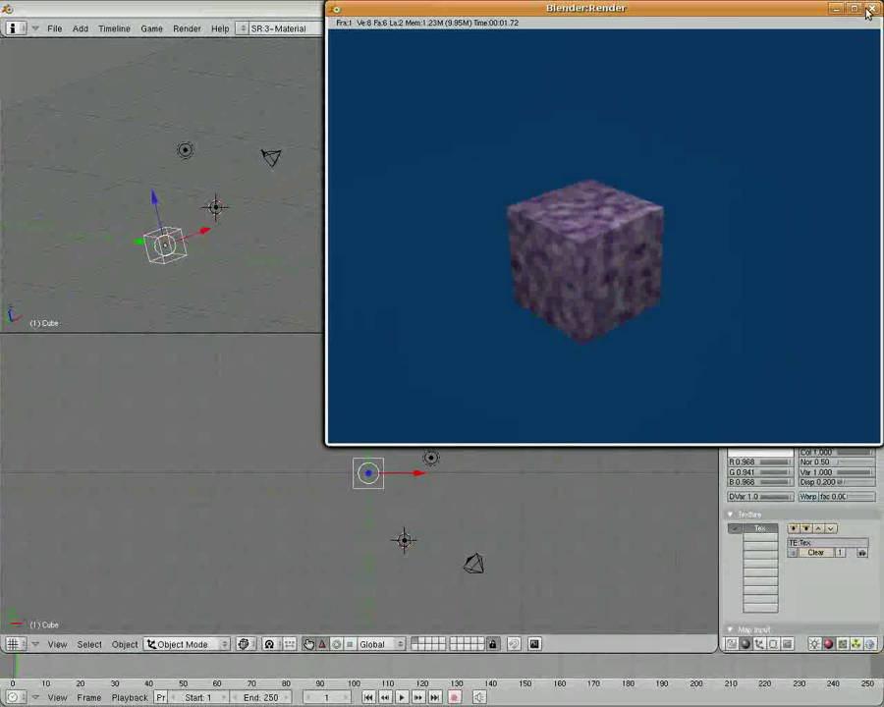
key(Escape)
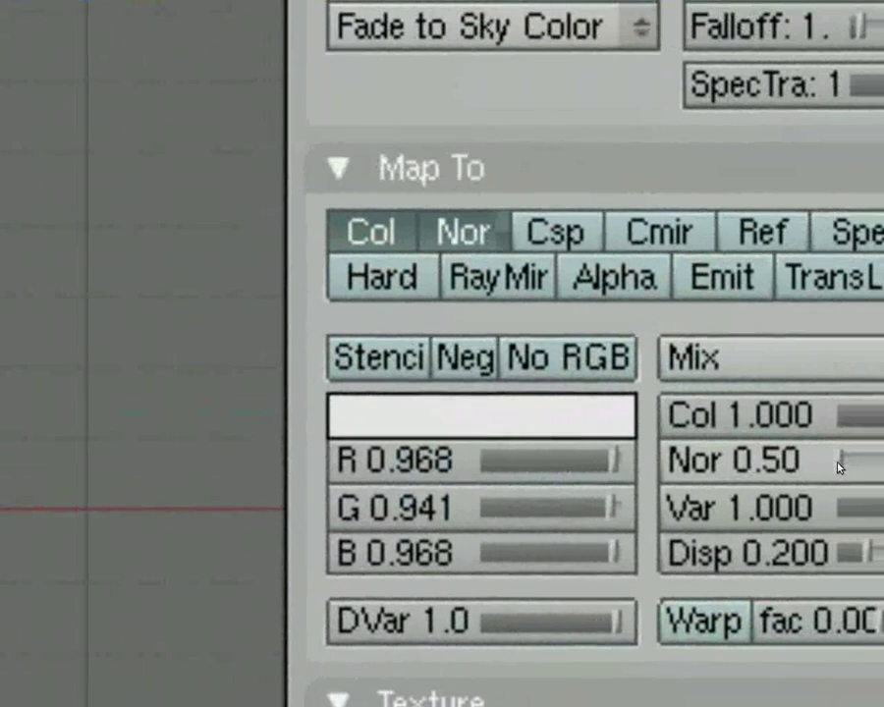
- Raise the Clouds texture's Map To Nor value from 0.50 to 17.16
drag(840, 467, 863, 462)
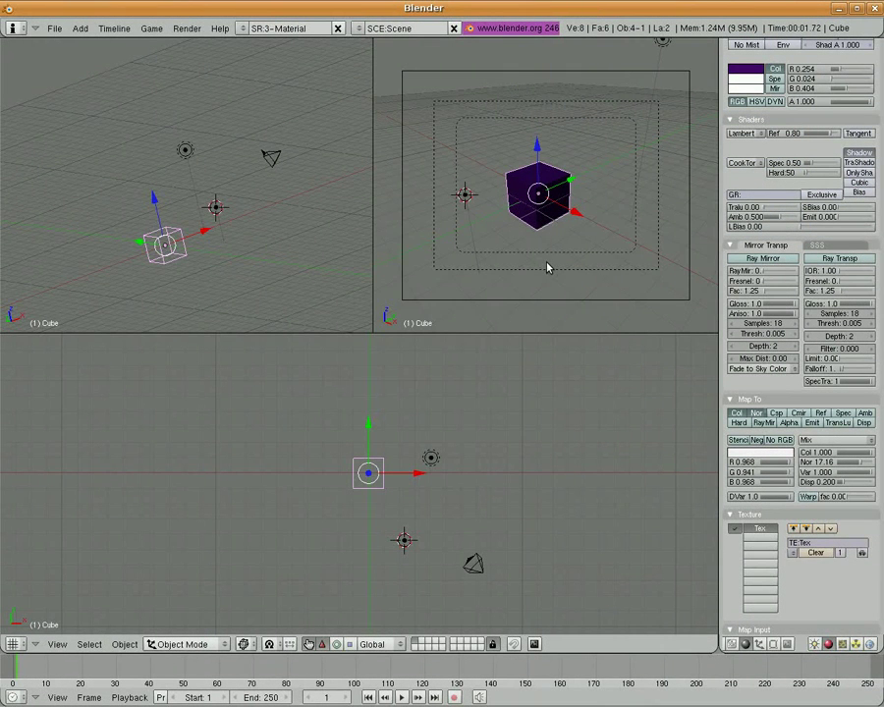
click(186, 27)
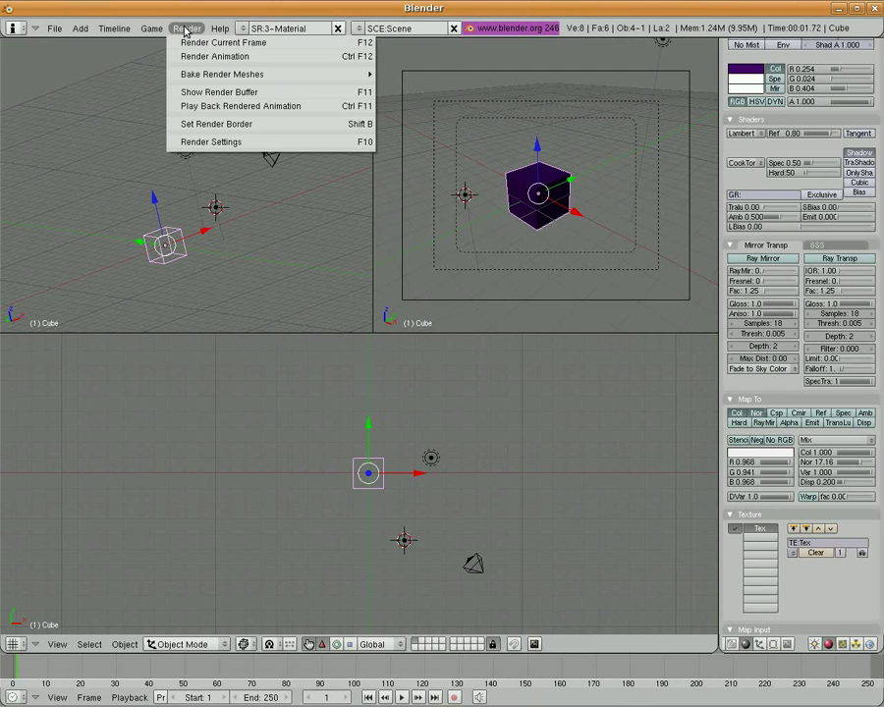
click(188, 42)
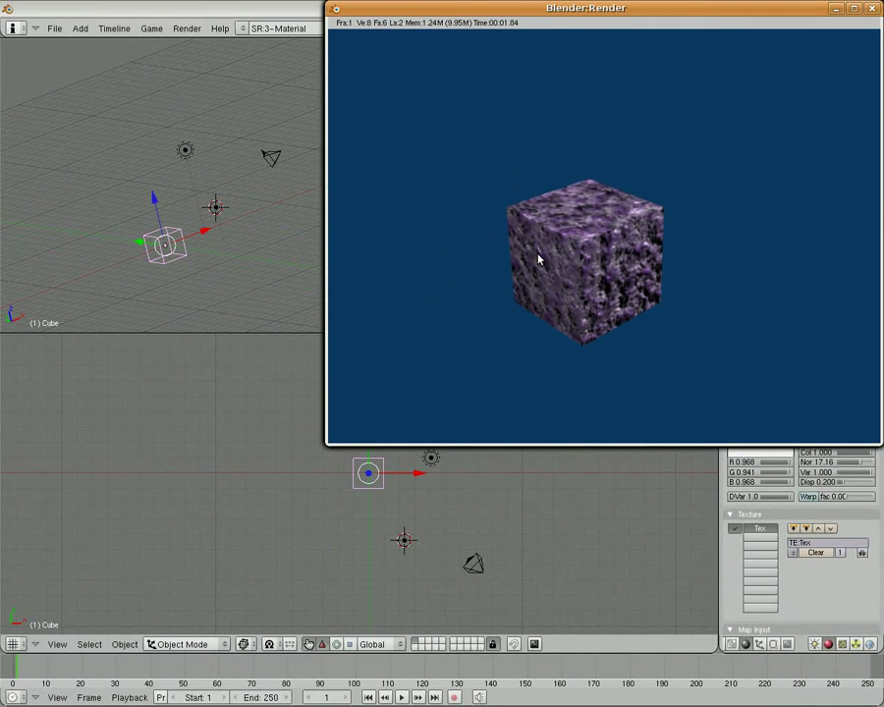
drag(756, 15, 550, 92)
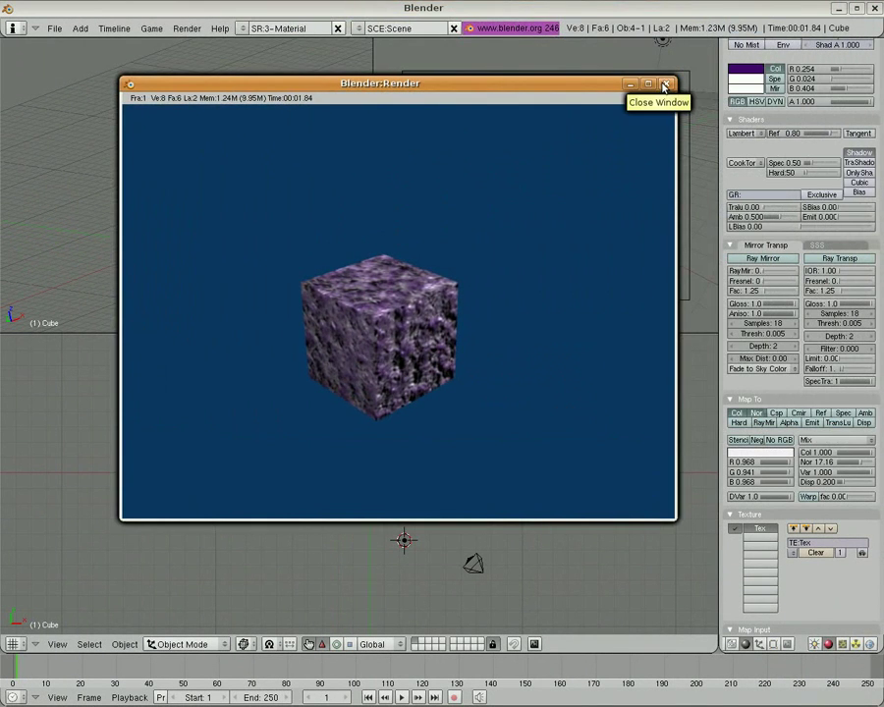
click(664, 84)
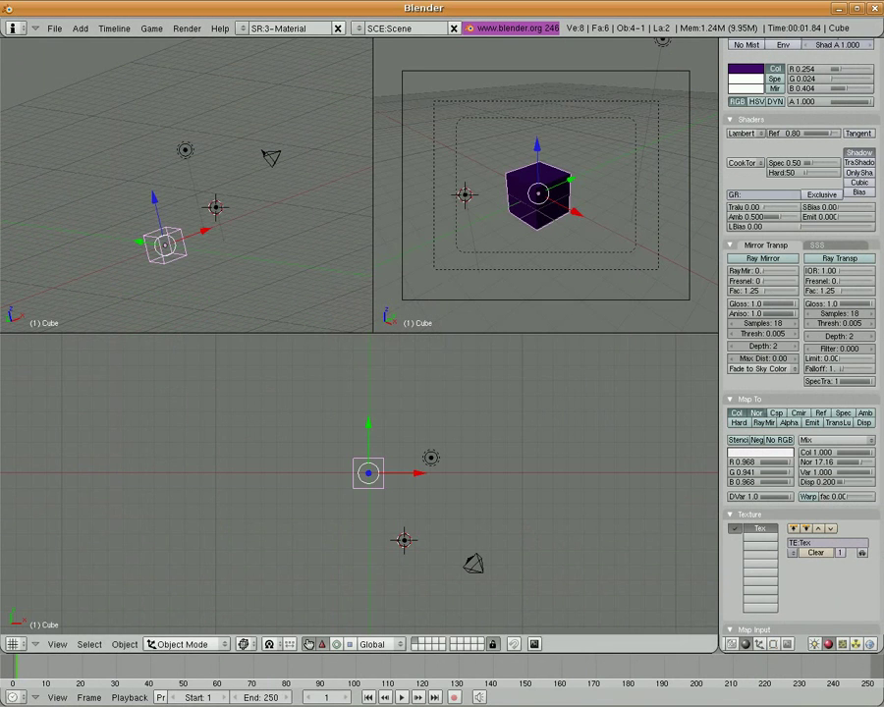
mouse_move(771, 691)
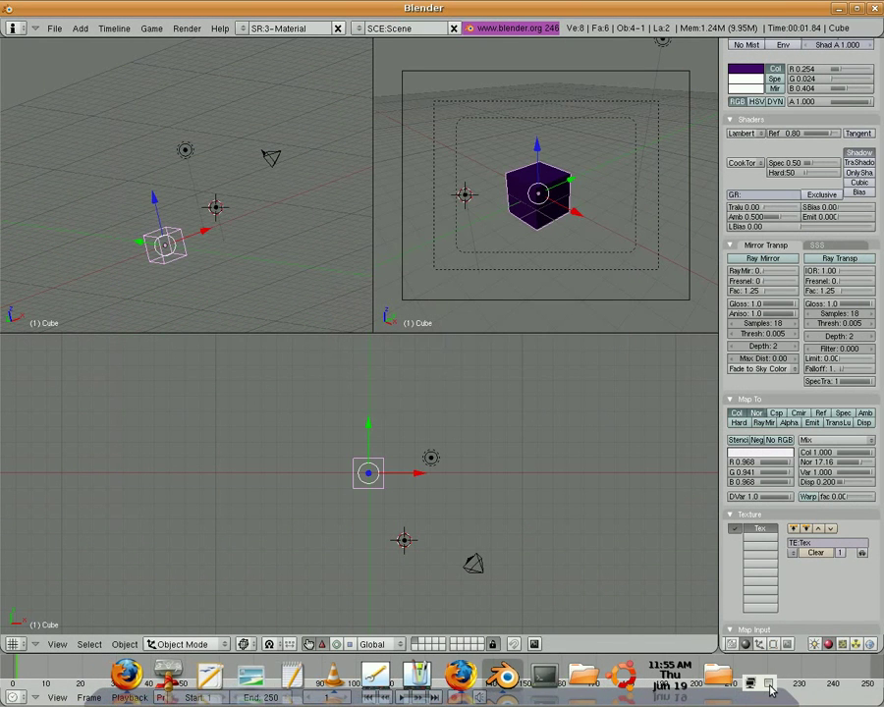